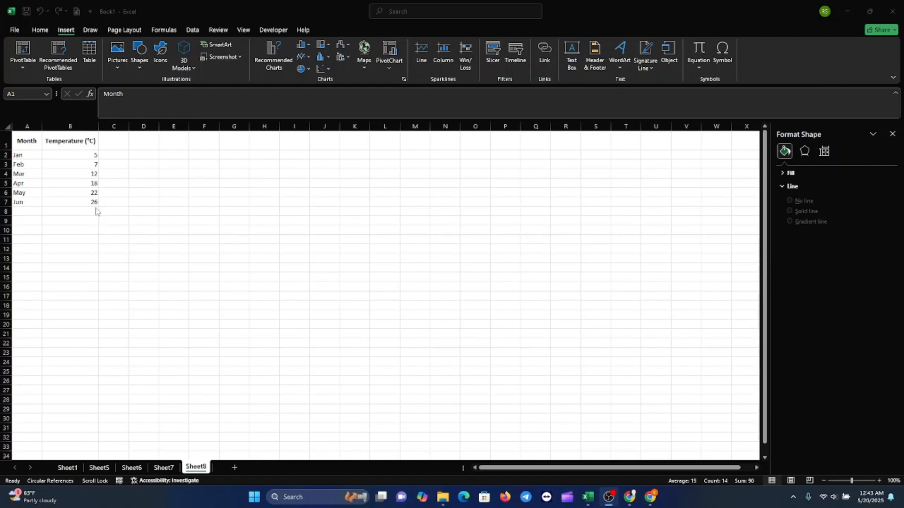
# Insert a 2-D line chart with markers from the Month and Temperature (°C) data in A1:B7
pyautogui.click(27, 139)
pyautogui.moveTo(28, 141); pyautogui.dragTo(87, 202)
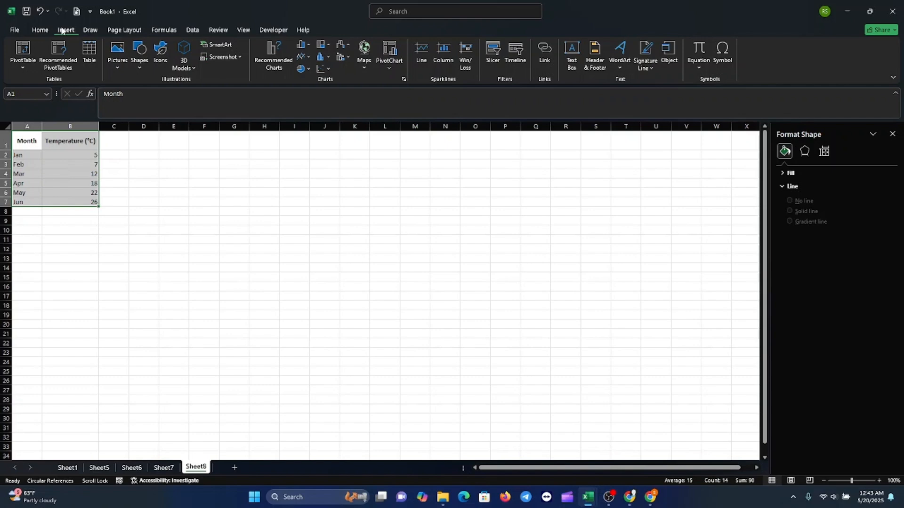
pyautogui.click(309, 55)
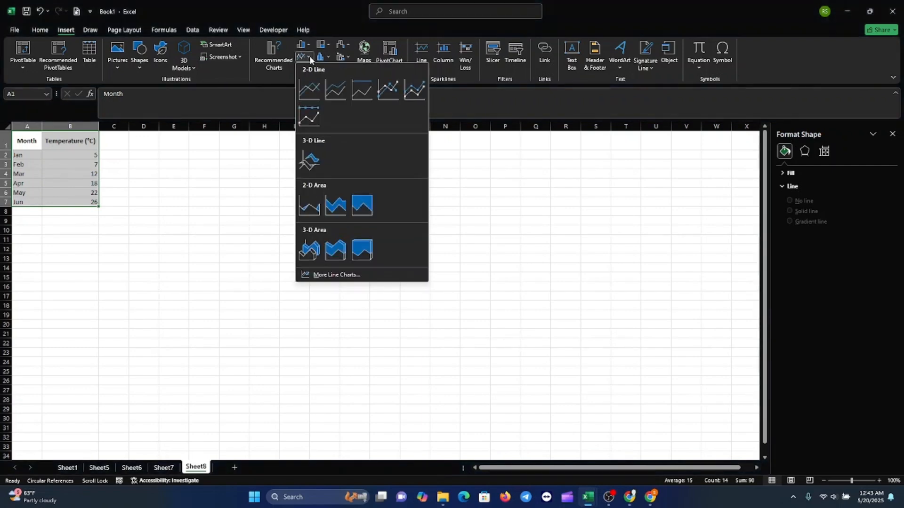
pyautogui.click(383, 93)
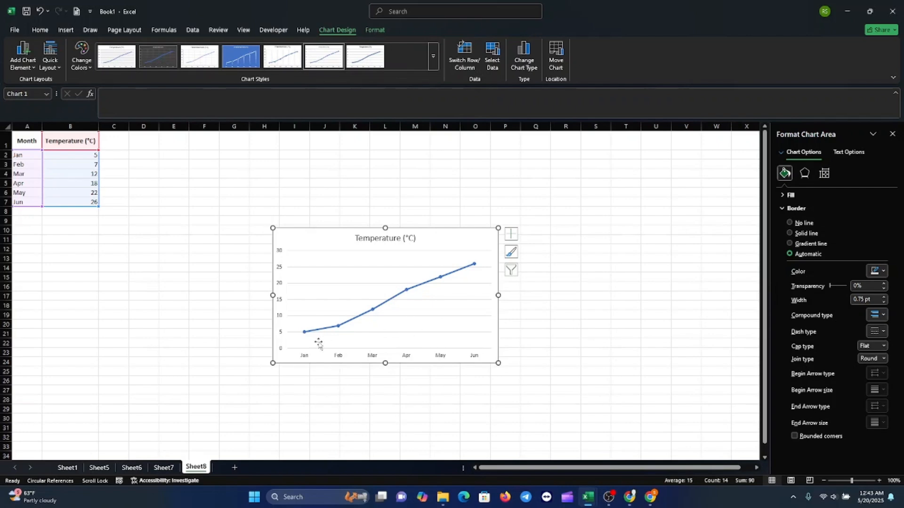
# Add axis titles to the chart through the chart elements
pyautogui.click(510, 234)
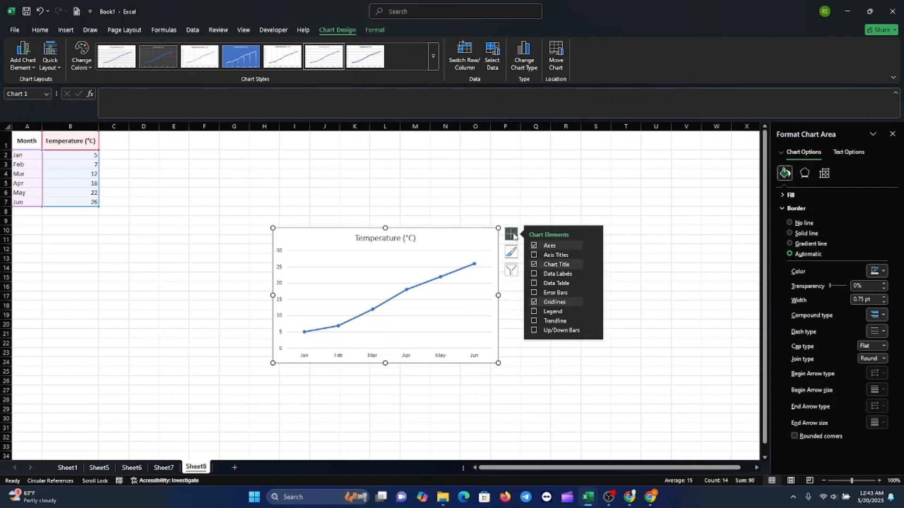
pyautogui.click(534, 257)
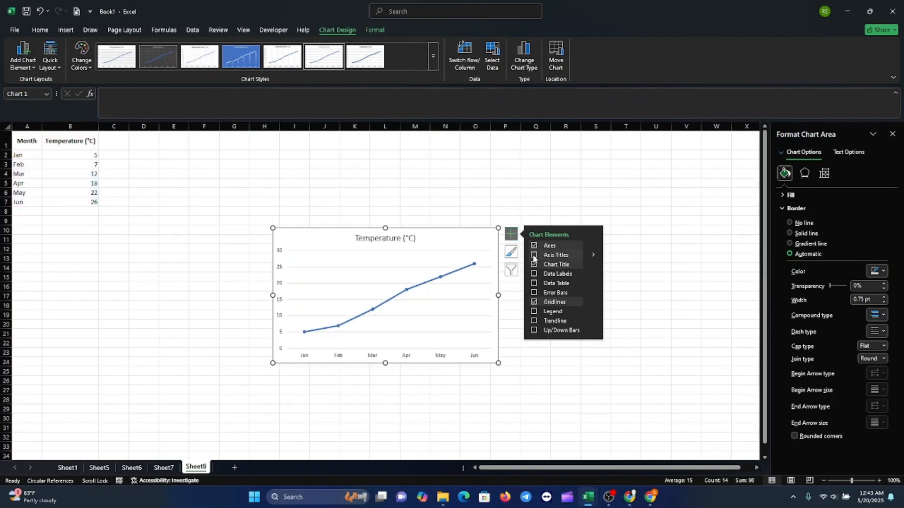
pyautogui.click(395, 353)
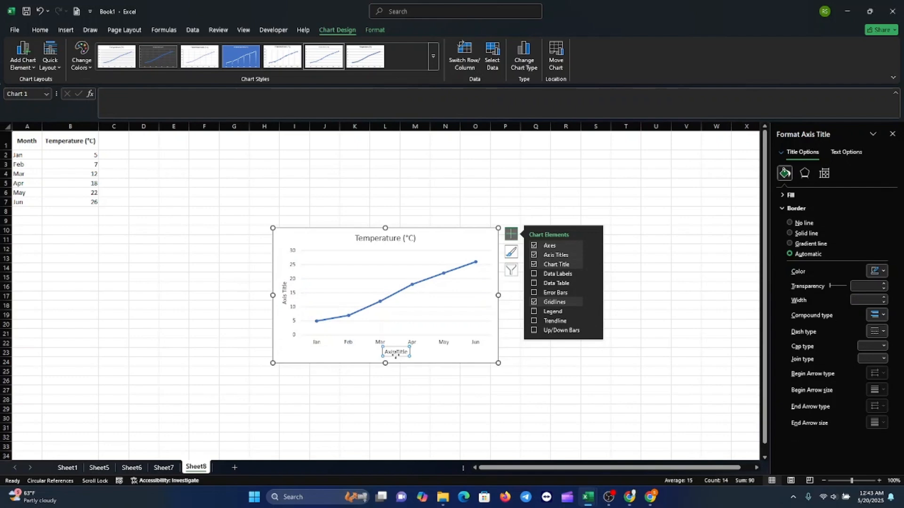
pyautogui.click(284, 296)
pyautogui.click(399, 353)
pyautogui.click(40, 29)
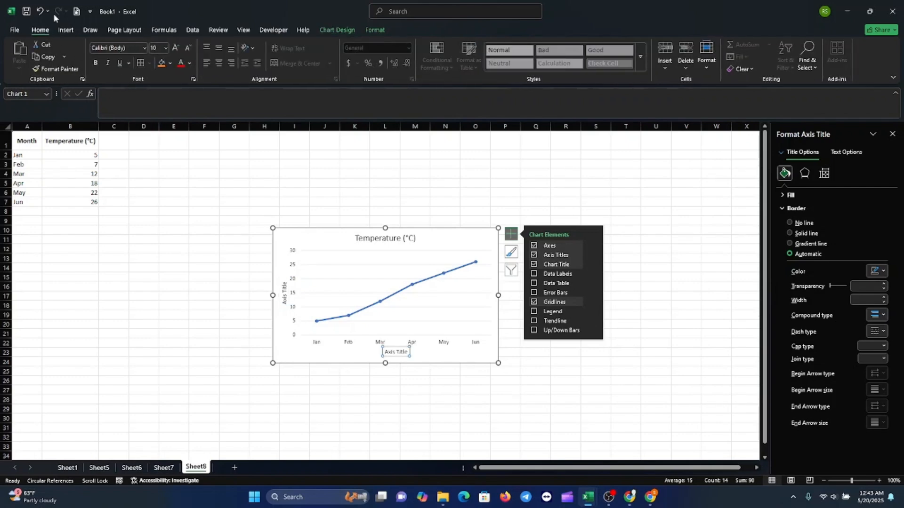
pyautogui.click(402, 353)
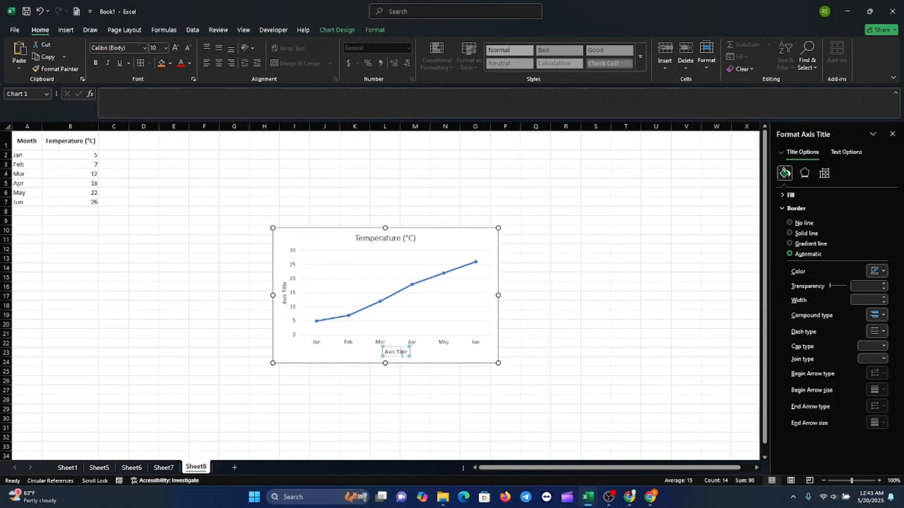
pyautogui.tripleClick(402, 354)
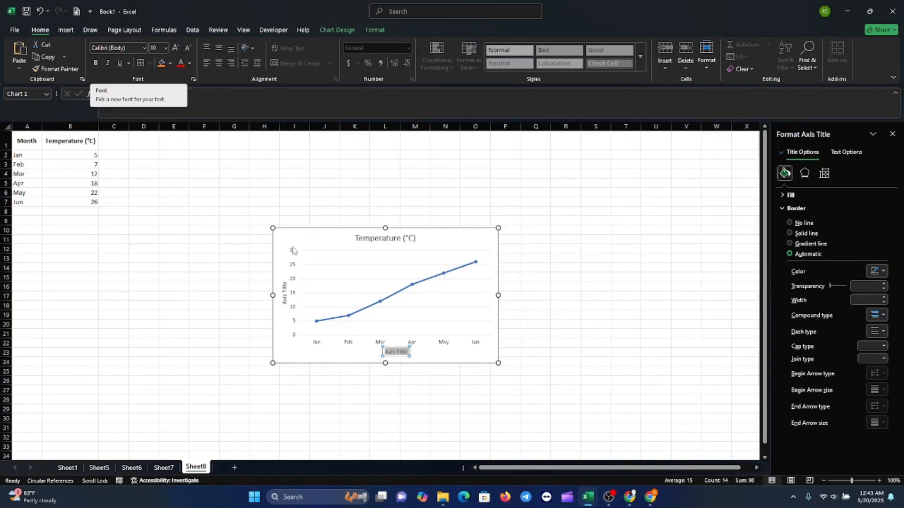
pyautogui.click(284, 293)
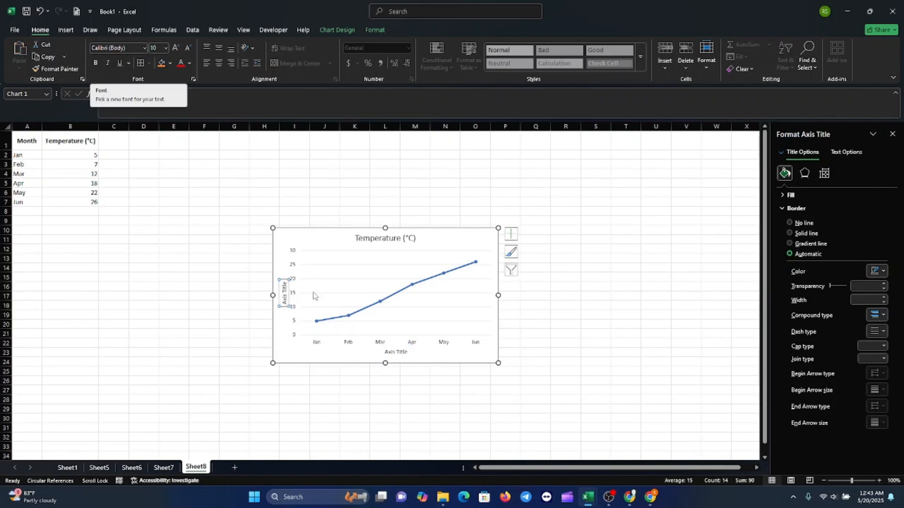
# Remove the chart's major gridlines
pyautogui.click(419, 306)
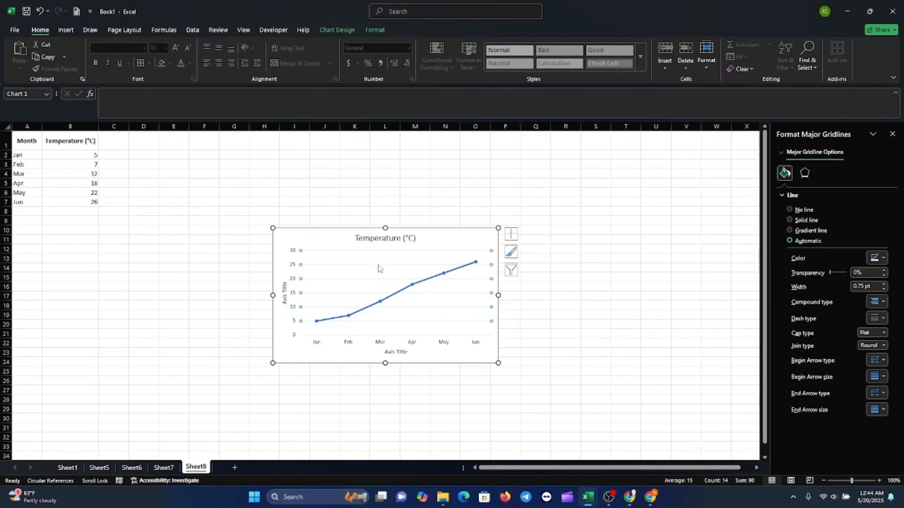
pyautogui.press('Escape')
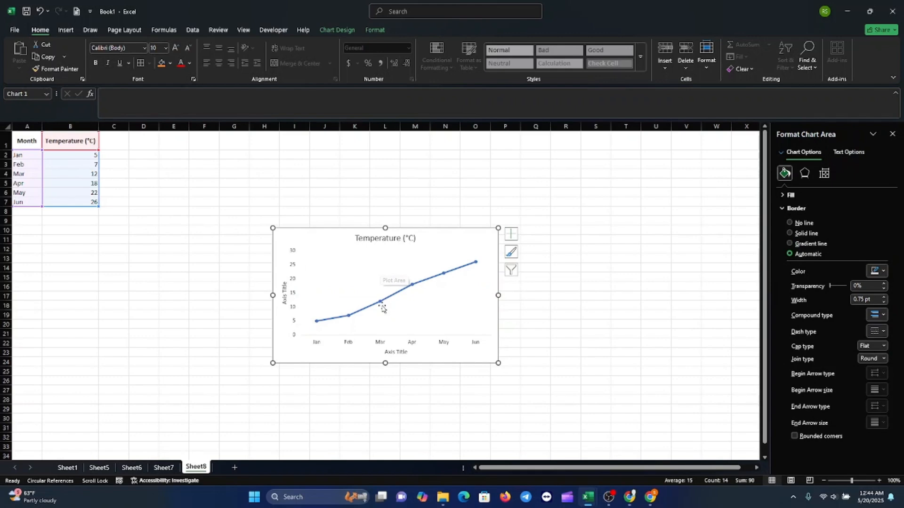
# Give the vertical axis a solid 1 pt line in a chosen outline colour
pyautogui.click(293, 266)
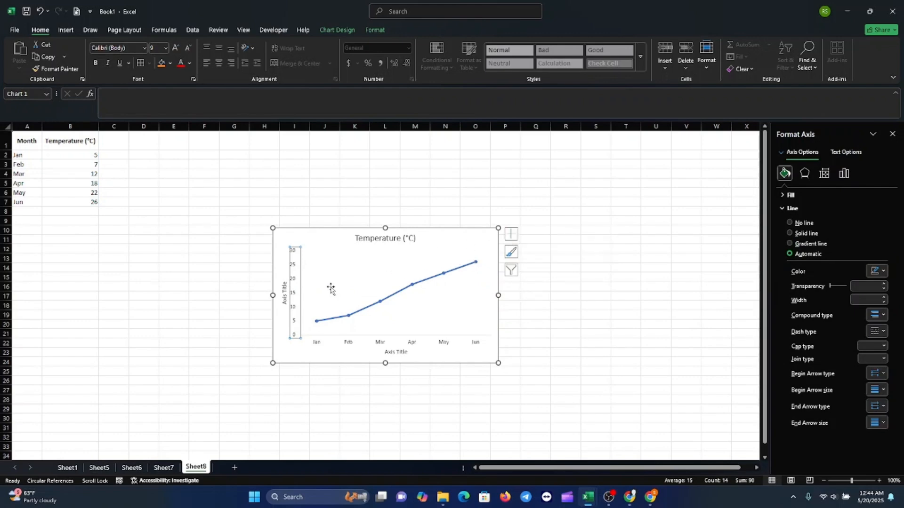
pyautogui.click(511, 238)
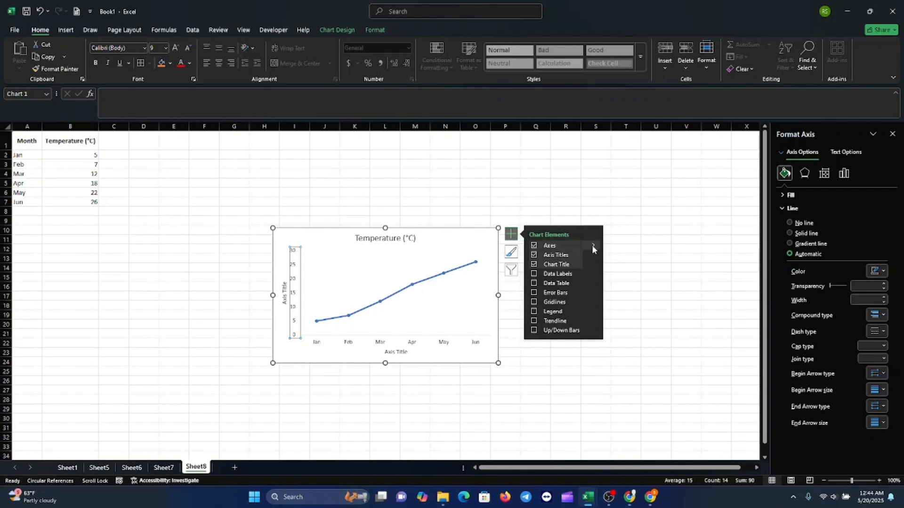
pyautogui.moveTo(594, 245)
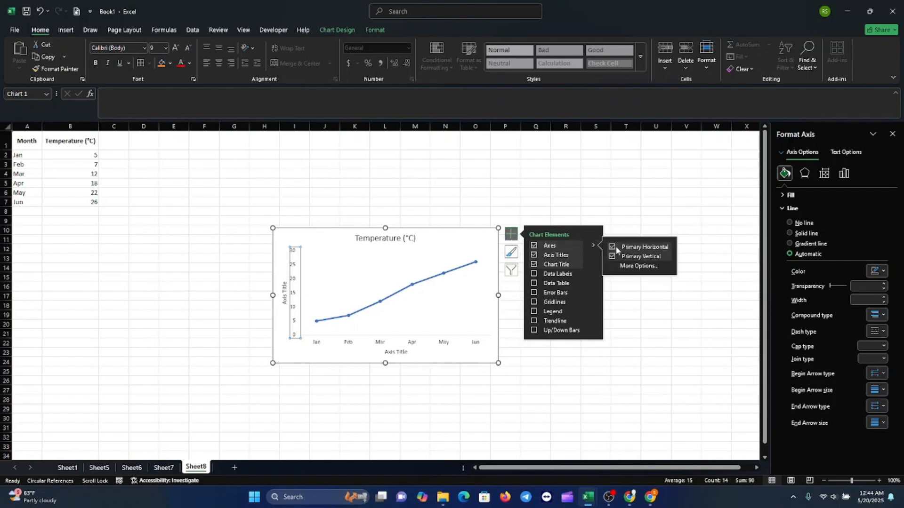
pyautogui.click(631, 266)
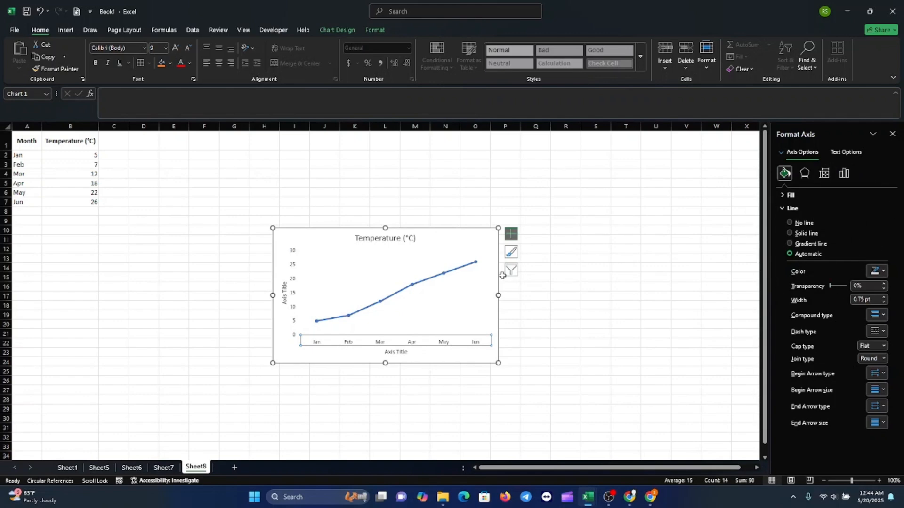
pyautogui.click(292, 287)
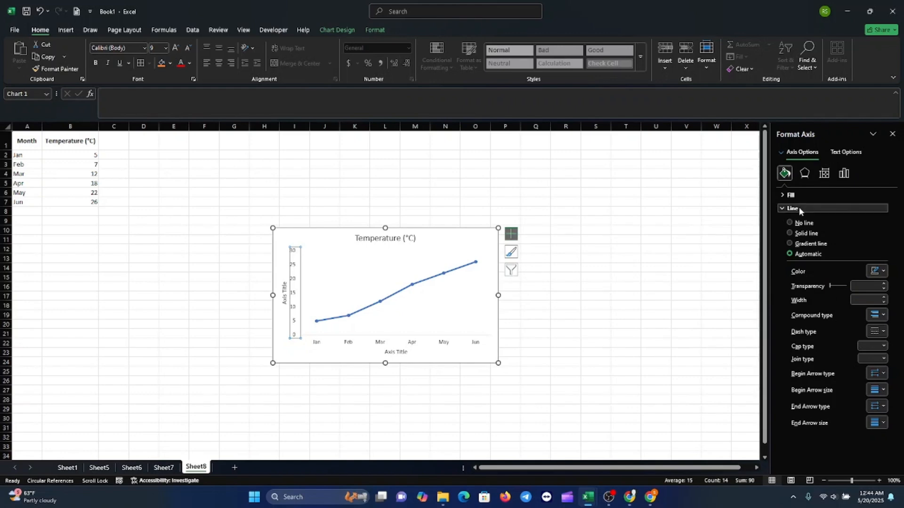
pyautogui.click(791, 234)
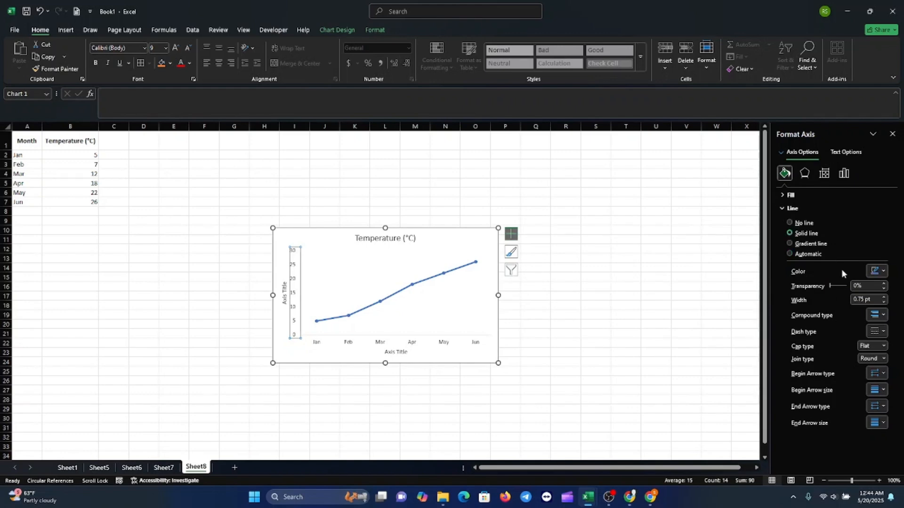
pyautogui.click(883, 298)
pyautogui.click(884, 271)
pyautogui.click(789, 321)
# Give the plot area a solid border line in the same outline colour
pyautogui.click(315, 344)
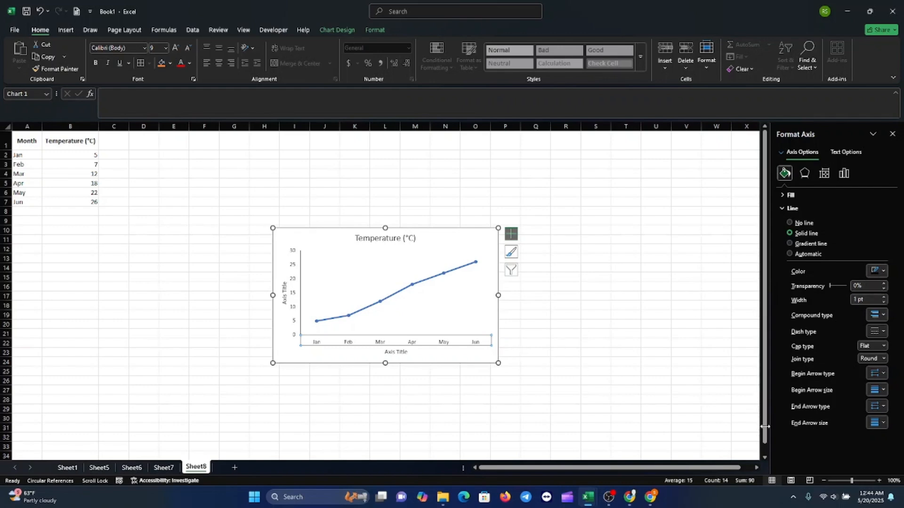
pyautogui.click(387, 317)
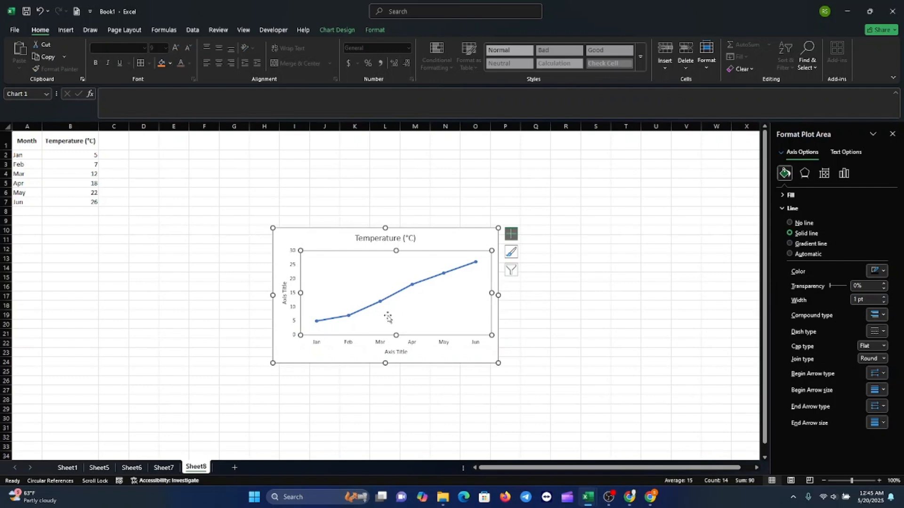
pyautogui.click(380, 344)
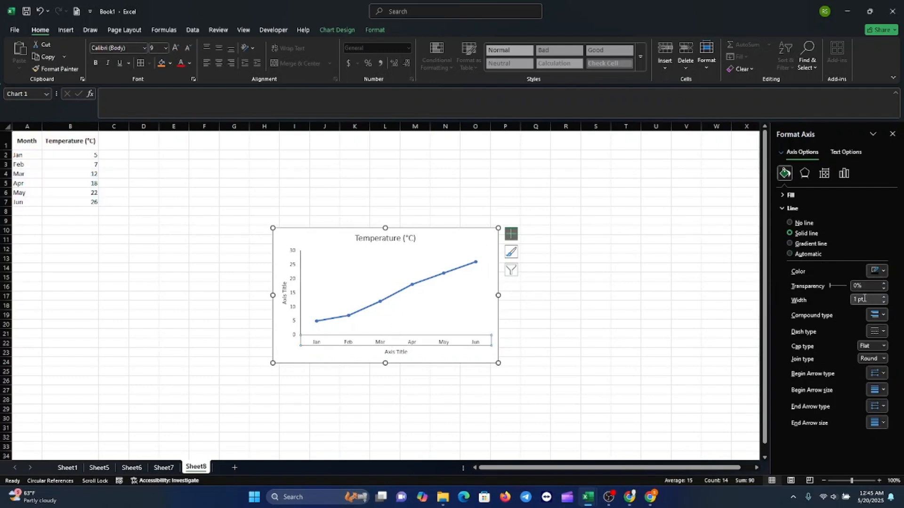
pyautogui.click(291, 302)
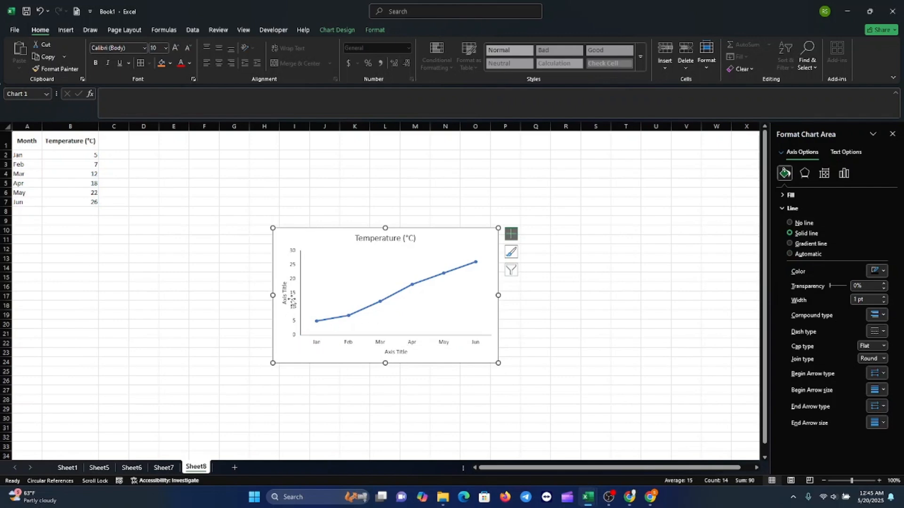
pyautogui.click(362, 287)
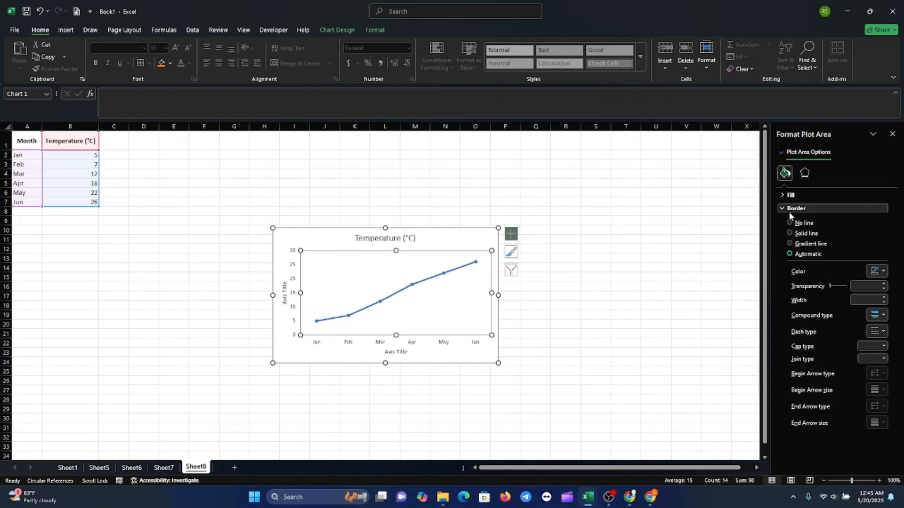
pyautogui.click(788, 233)
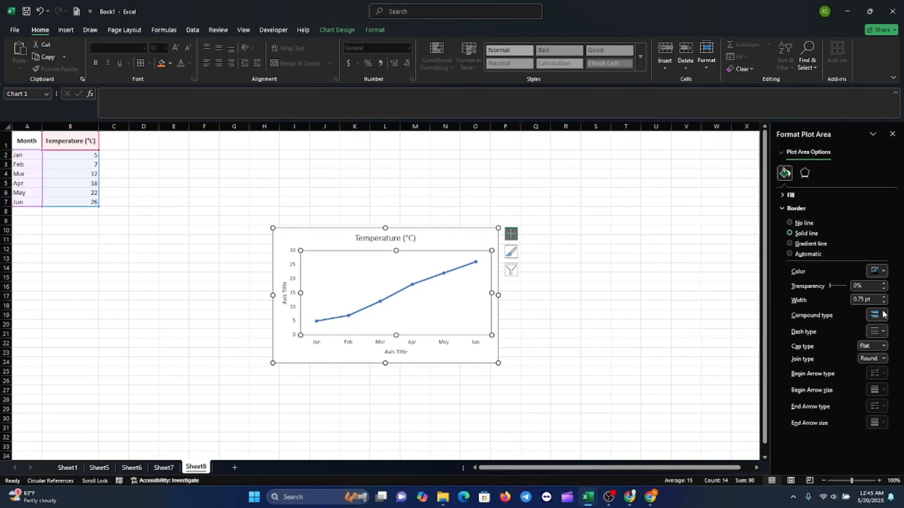
pyautogui.click(882, 270)
pyautogui.click(793, 321)
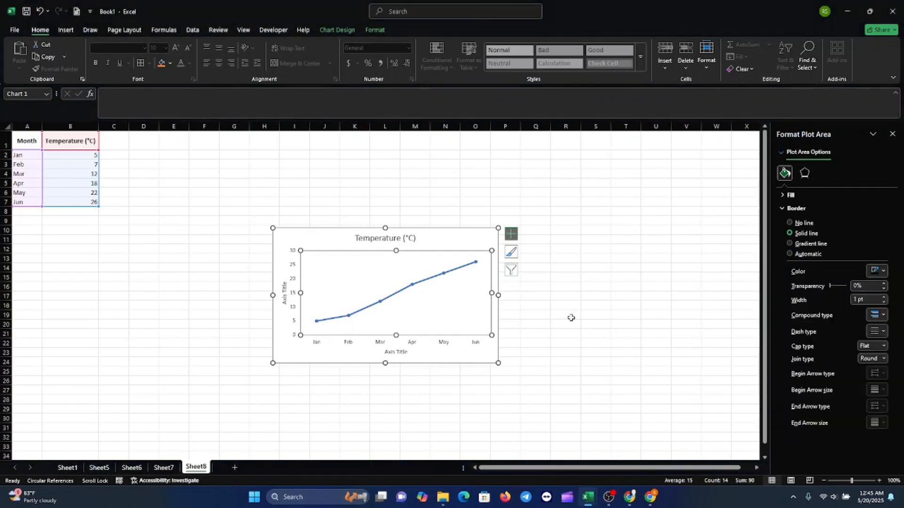
# Set the vertical axis's major tick marks to Outside
pyautogui.click(543, 373)
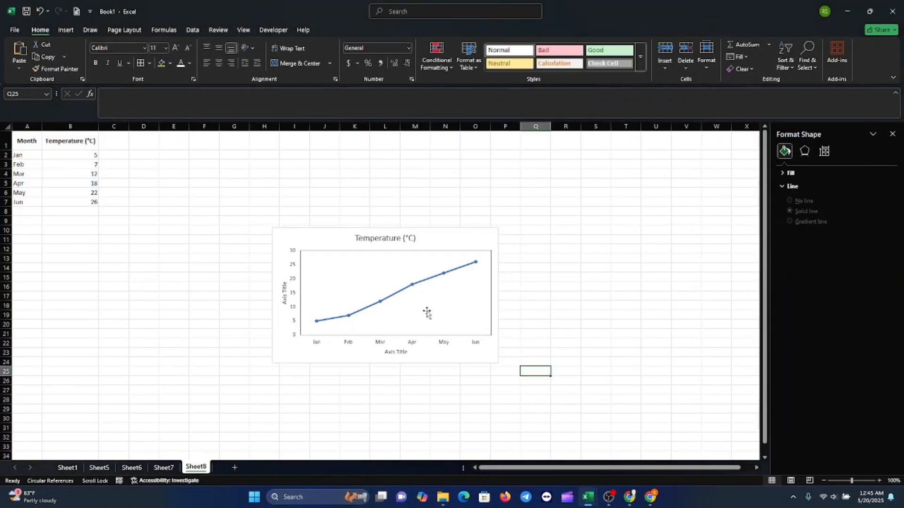
pyautogui.click(346, 294)
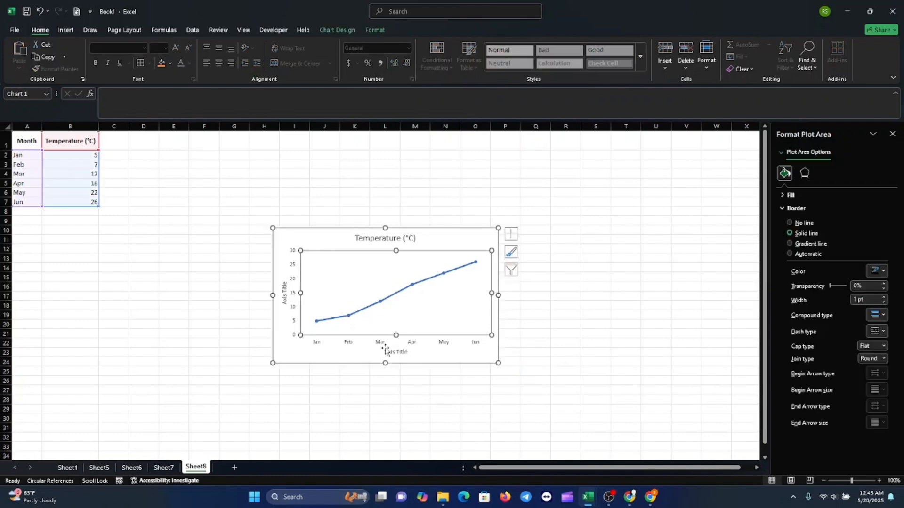
pyautogui.click(292, 299)
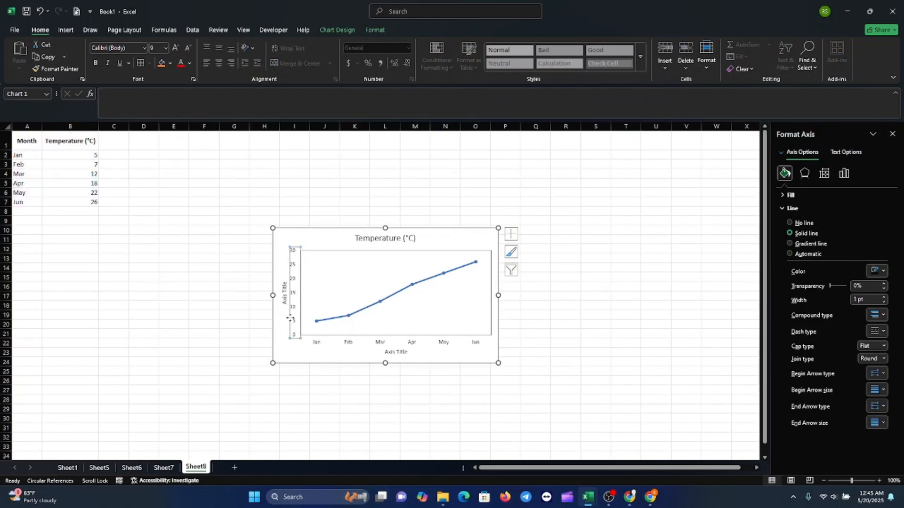
pyautogui.click(805, 175)
pyautogui.click(843, 174)
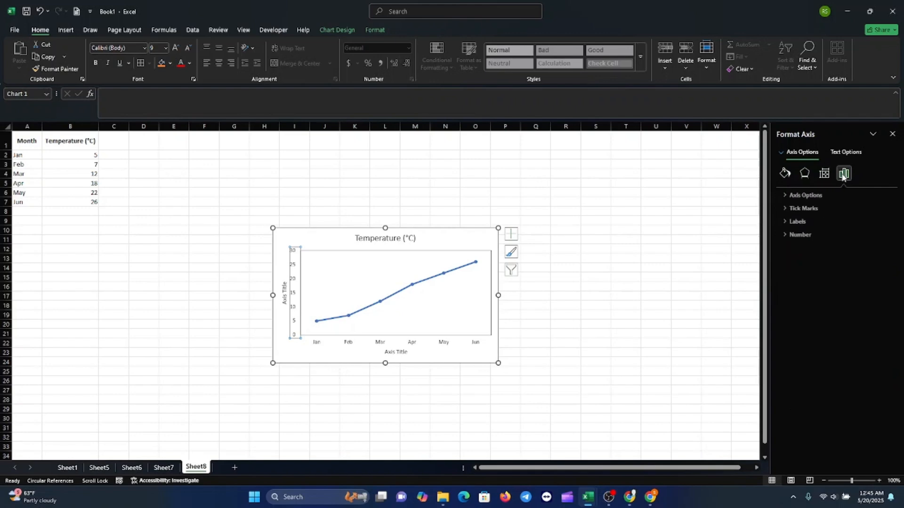
pyautogui.click(800, 209)
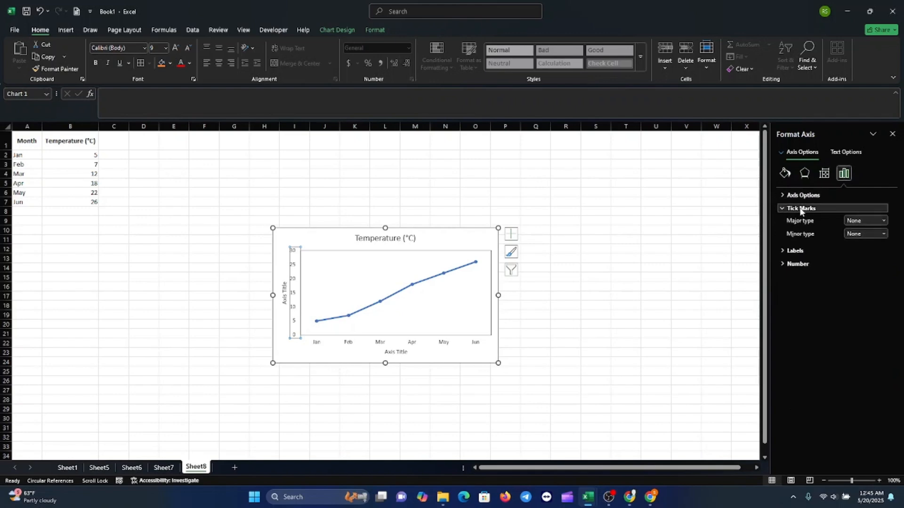
pyautogui.click(884, 223)
pyautogui.click(857, 247)
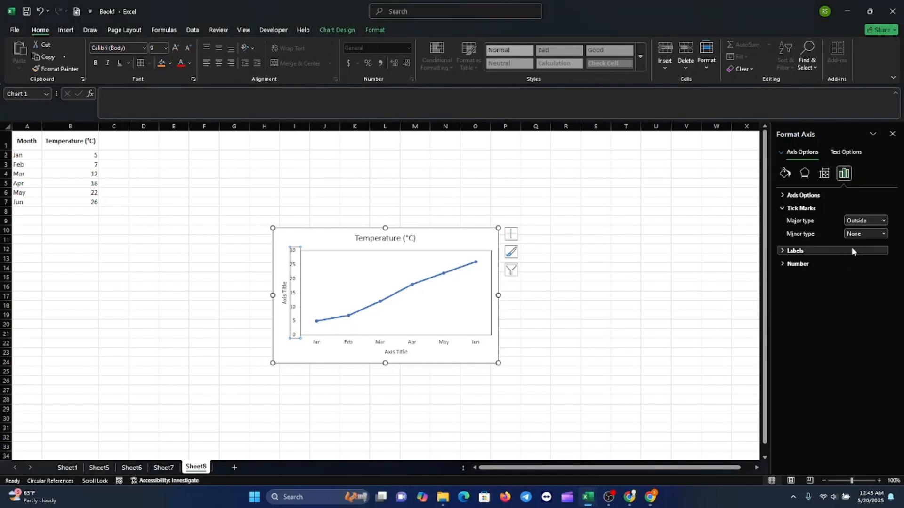
# Set the horizontal axis's major tick marks to Outside
pyautogui.click(381, 347)
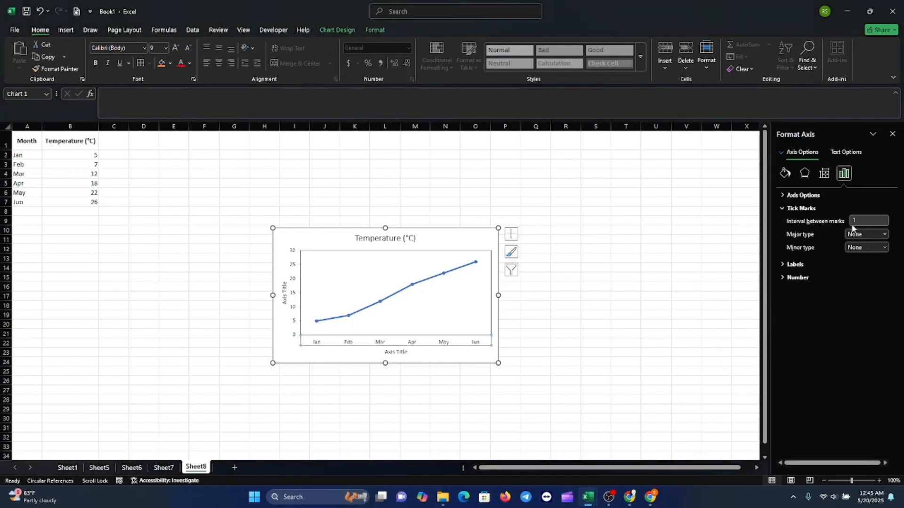
pyautogui.click(883, 234)
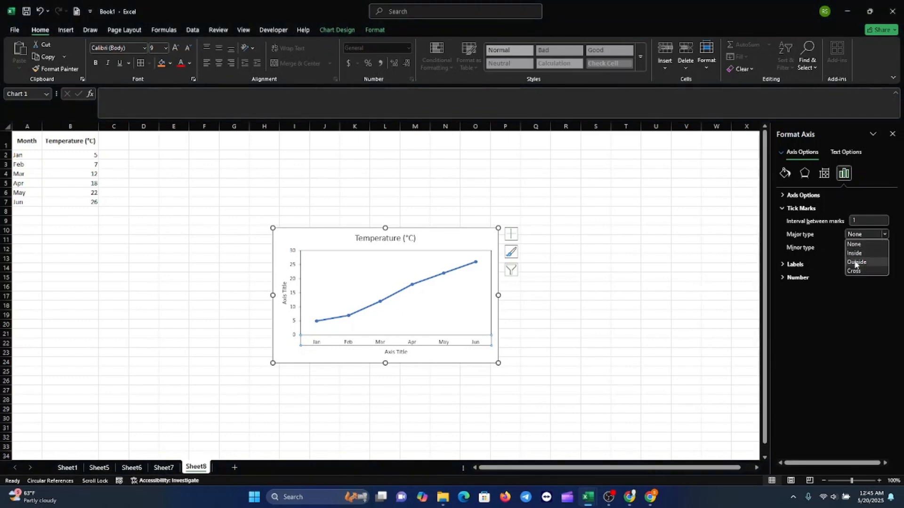
pyautogui.click(857, 261)
pyautogui.click(397, 381)
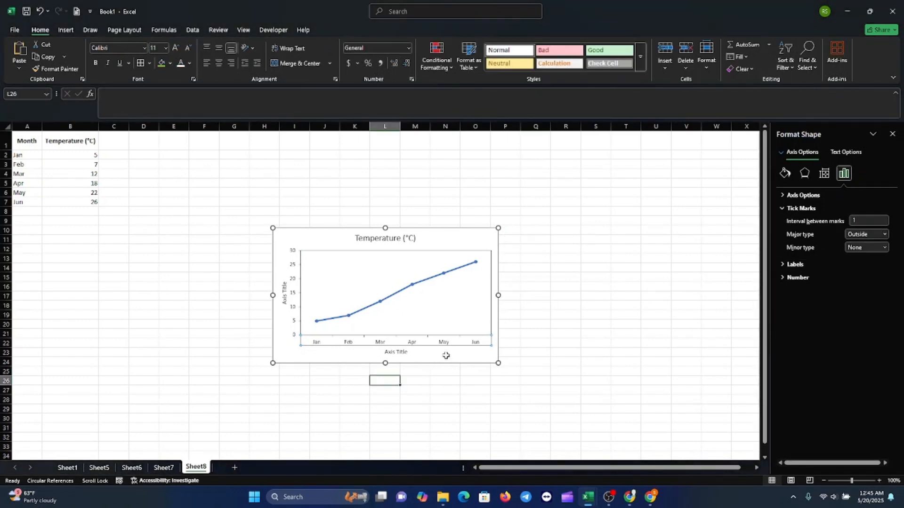
# Give the data series a solid line 1.5 pt wide
pyautogui.click(427, 281)
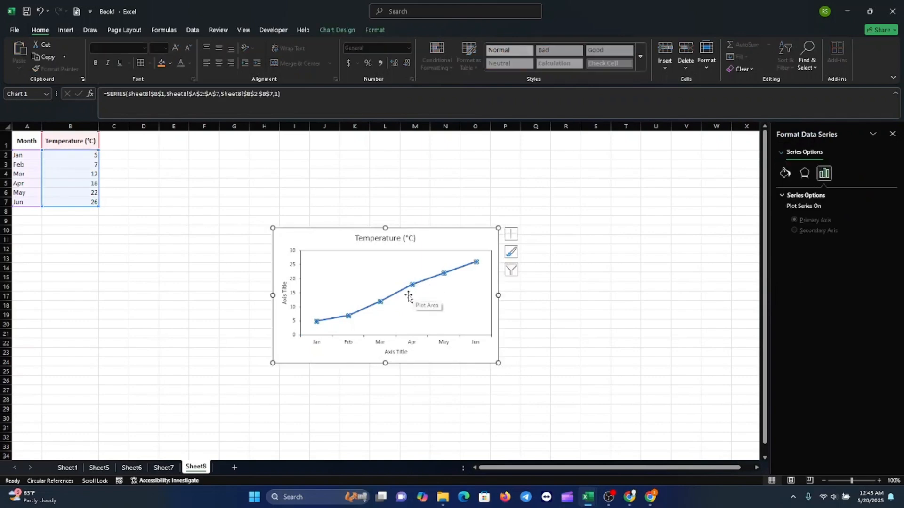
pyautogui.click(397, 293)
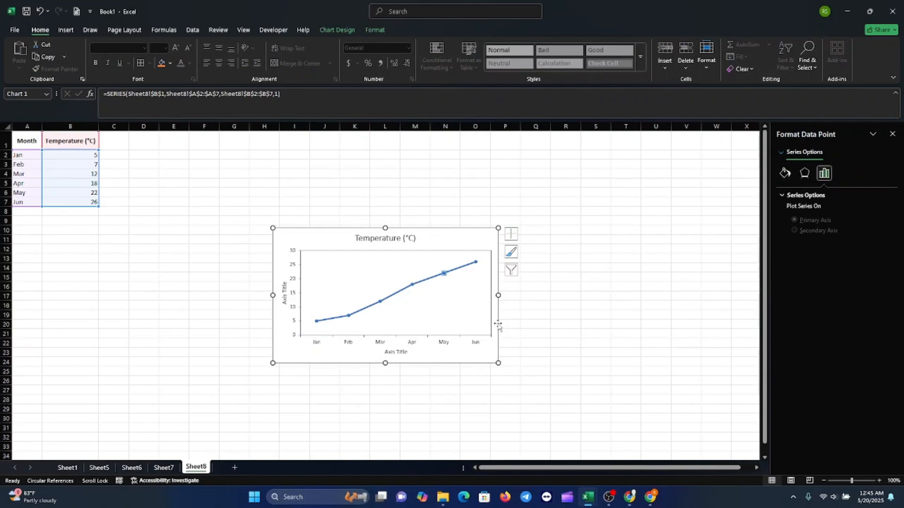
pyautogui.click(527, 323)
pyautogui.click(433, 284)
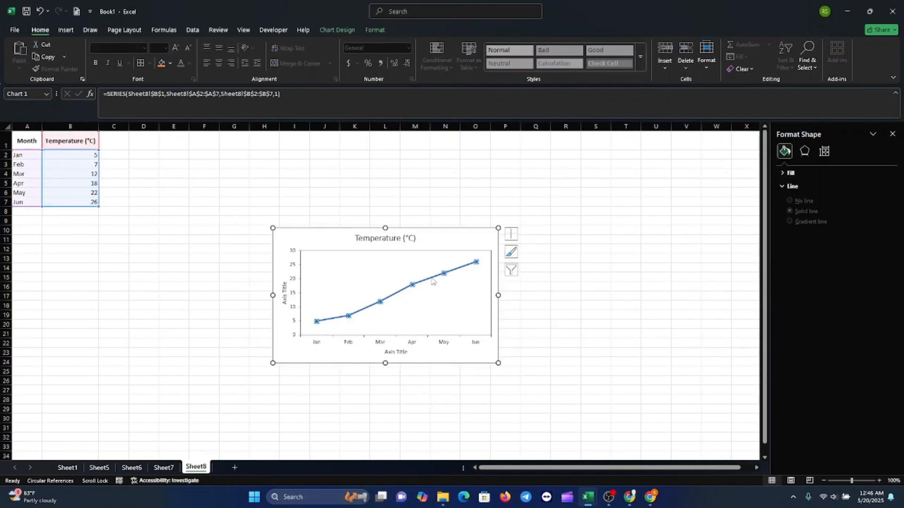
pyautogui.click(785, 174)
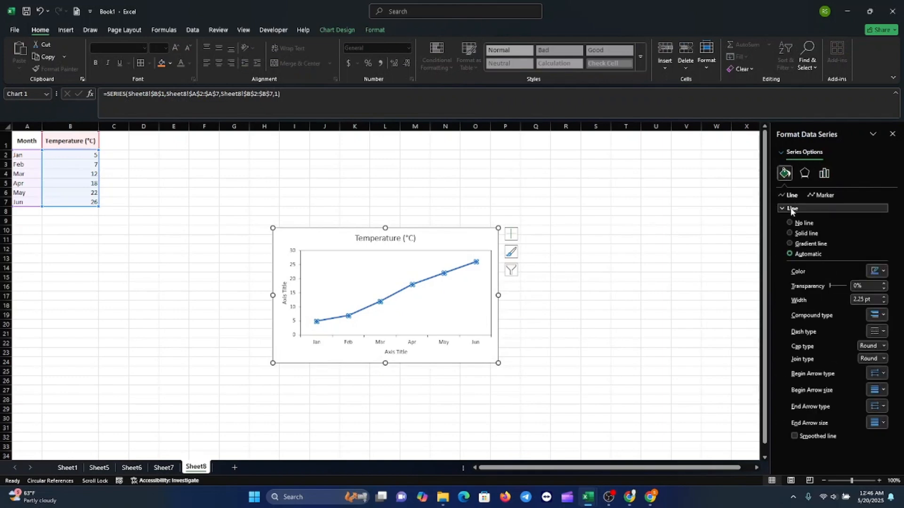
pyautogui.click(789, 233)
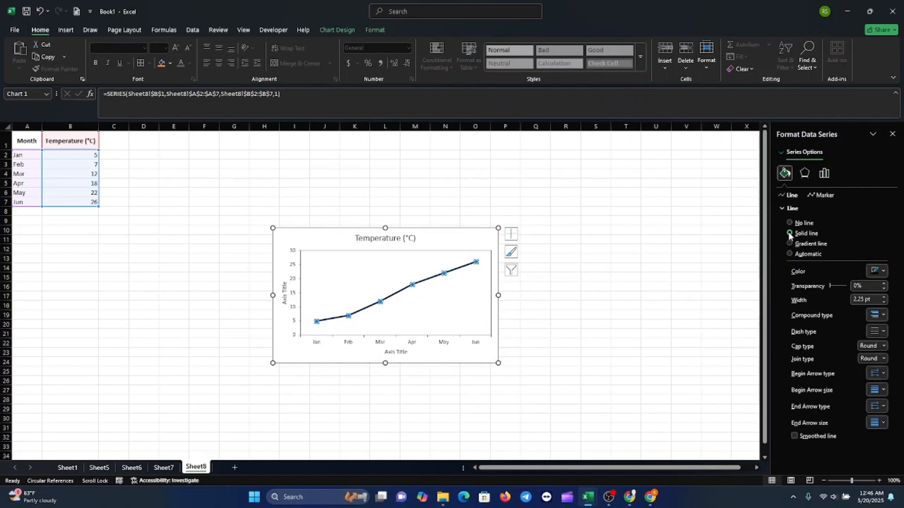
pyautogui.click(882, 302)
pyautogui.click(883, 302)
# Switch the series markers to a built-in marker type
pyautogui.click(822, 196)
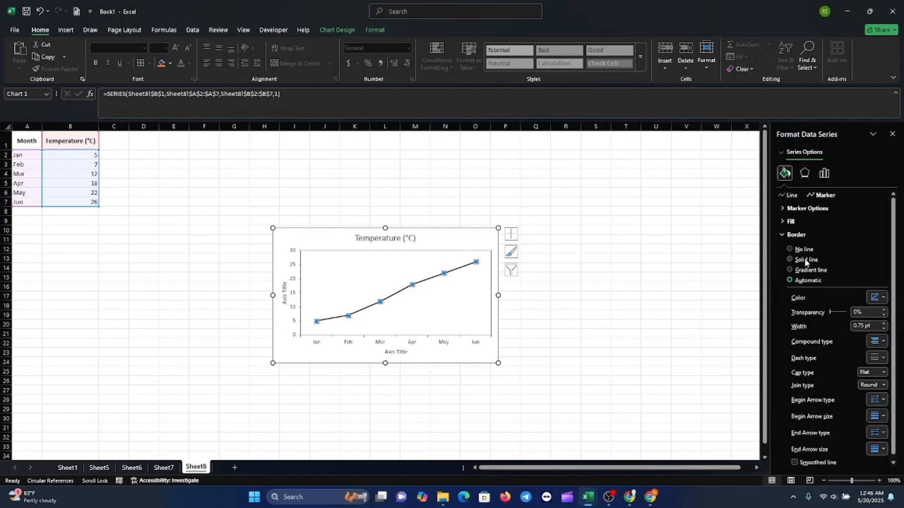
pyautogui.click(815, 209)
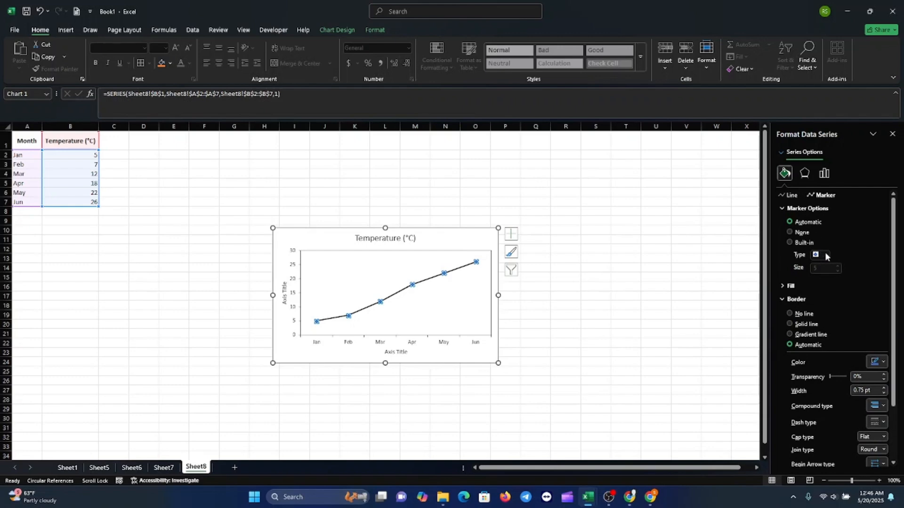
pyautogui.click(789, 243)
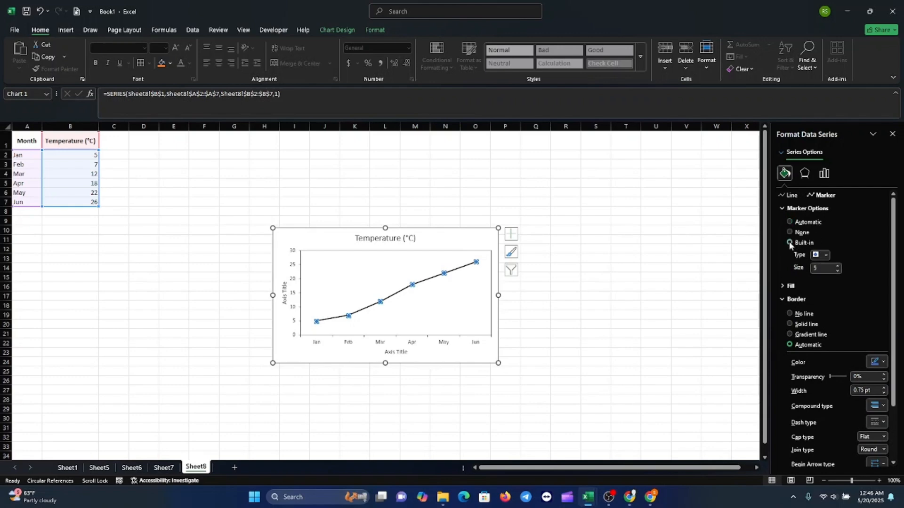
pyautogui.click(826, 256)
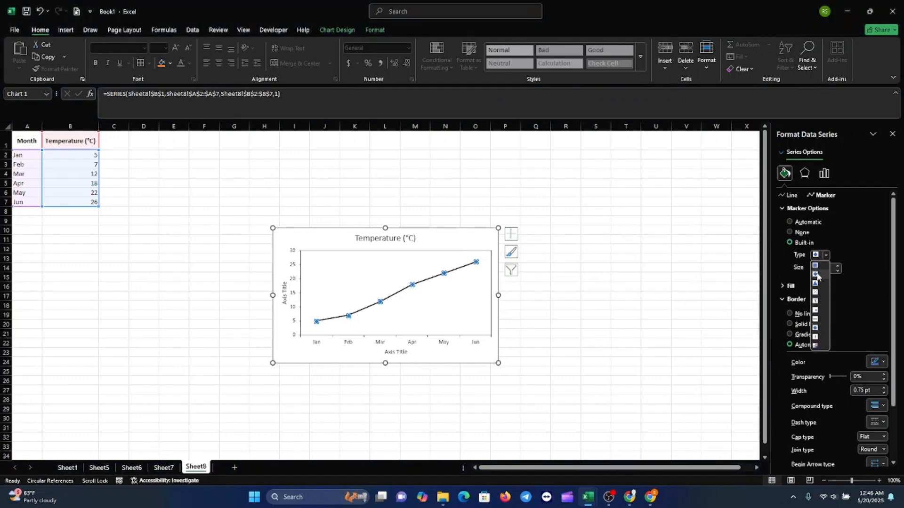
pyautogui.click(815, 274)
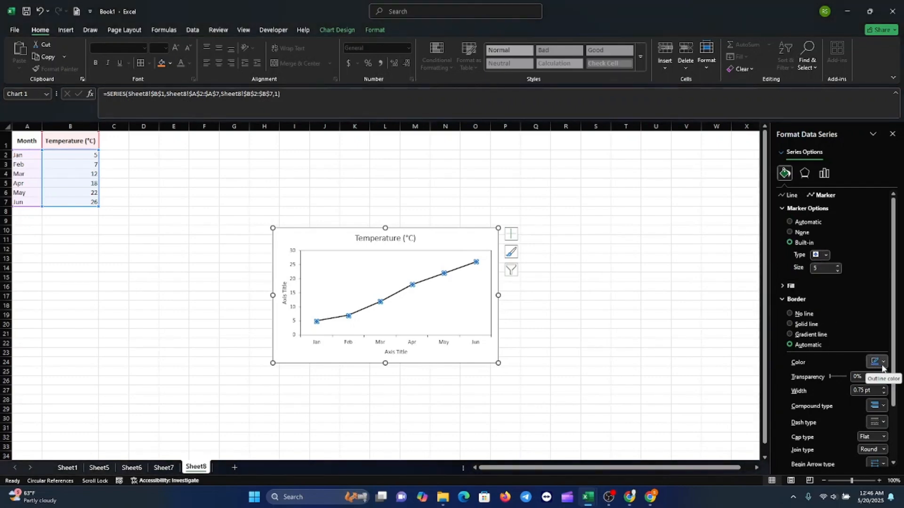
# Give the series markers a solid fill
pyautogui.click(801, 286)
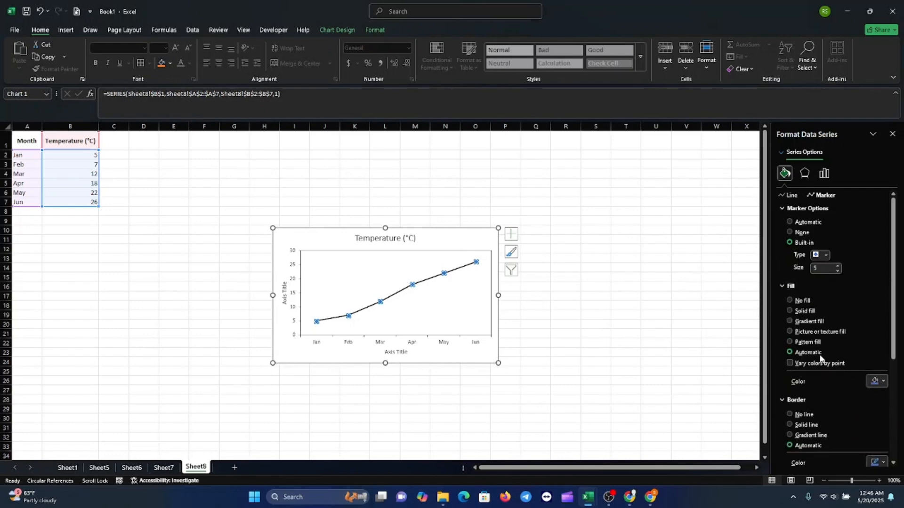
pyautogui.click(789, 310)
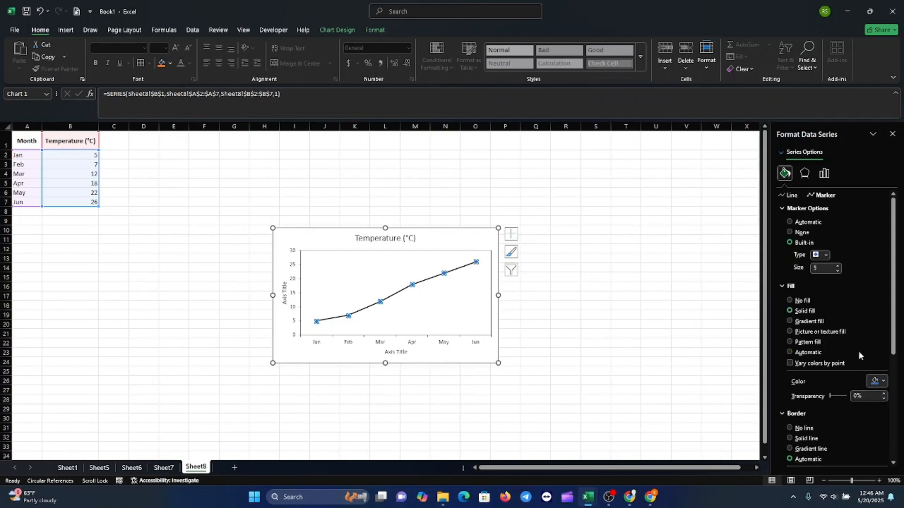
pyautogui.click(883, 382)
pyautogui.click(790, 257)
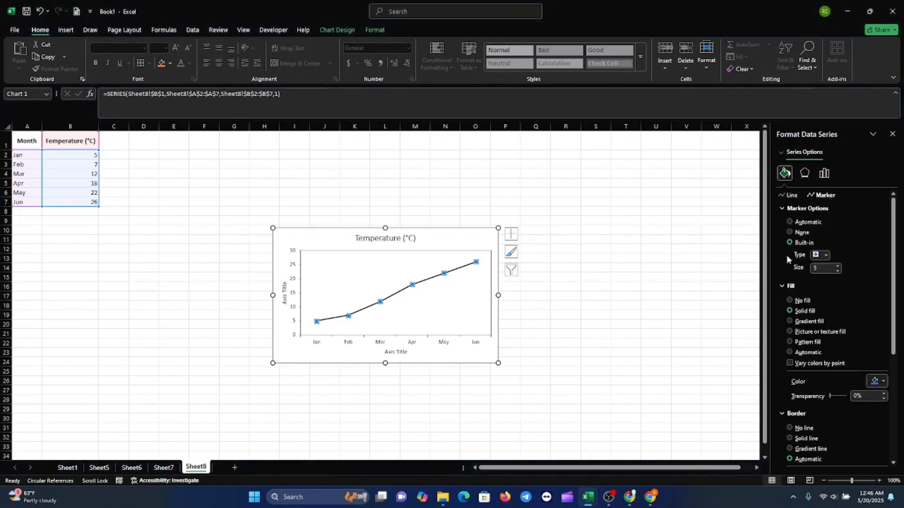
pyautogui.click(542, 342)
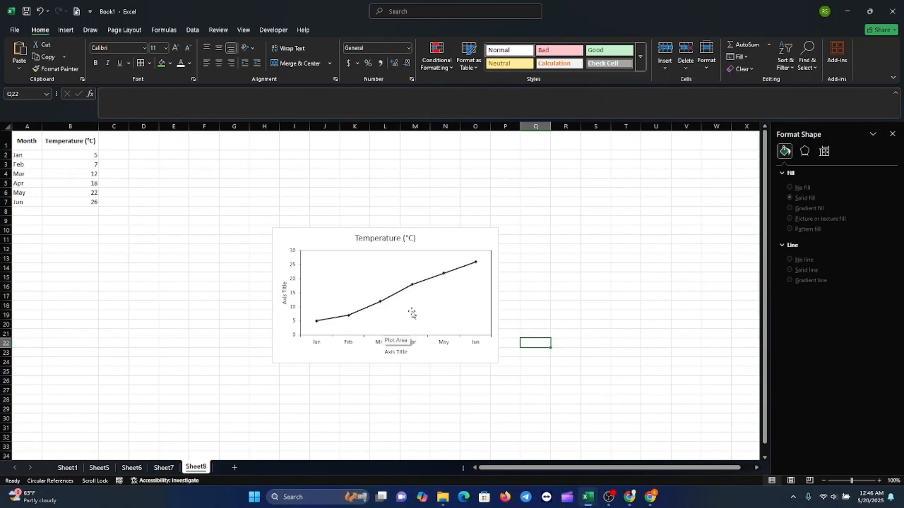
# Set the horizontal axis labels' font colour to black
pyautogui.click(353, 345)
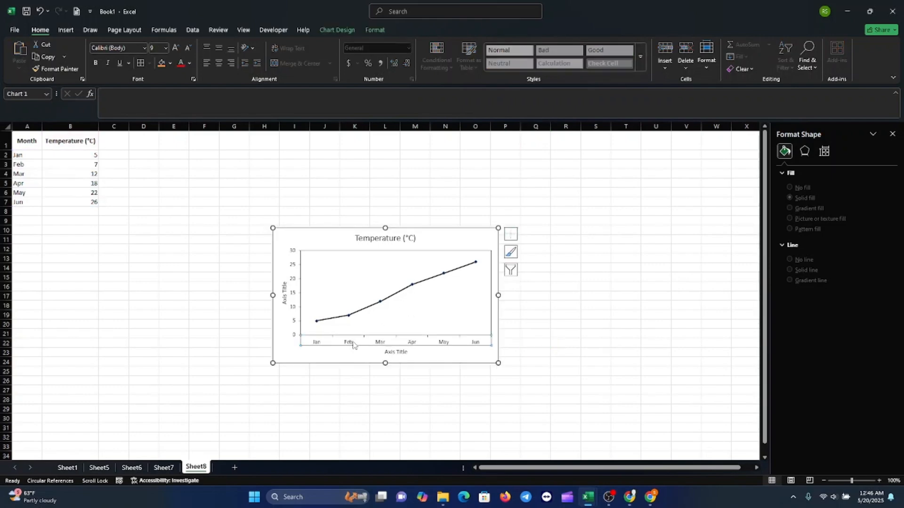
pyautogui.click(189, 63)
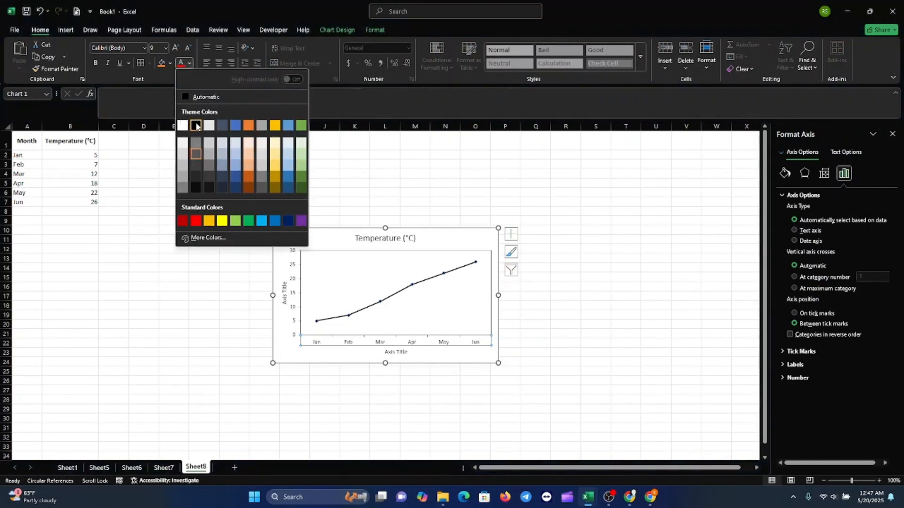
pyautogui.click(196, 126)
pyautogui.click(292, 297)
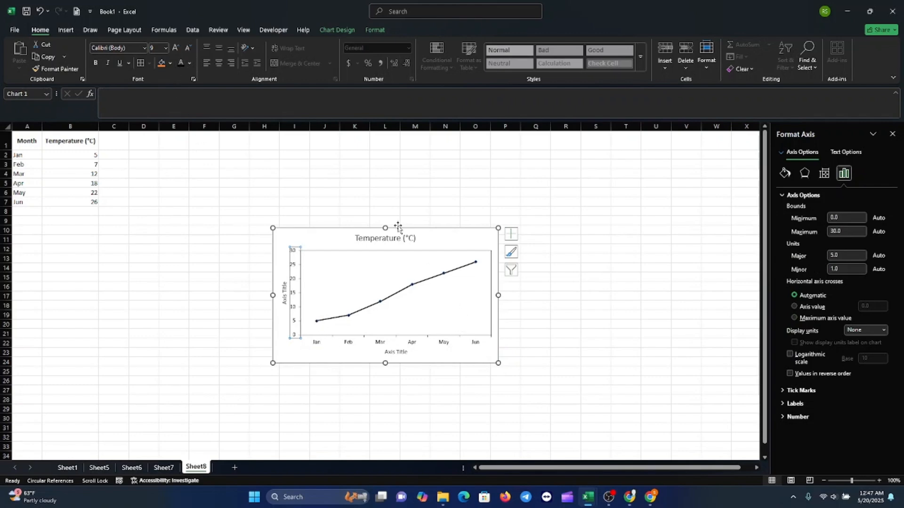
pyautogui.click(389, 239)
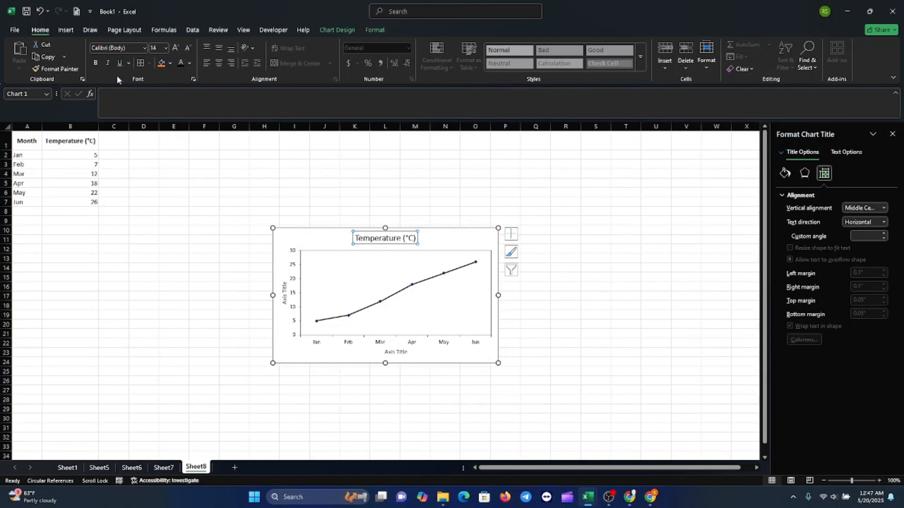
pyautogui.click(528, 393)
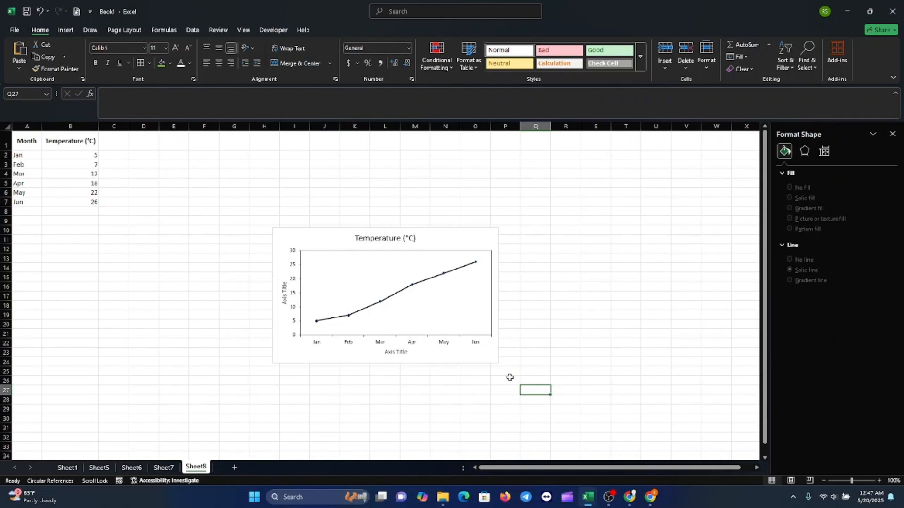